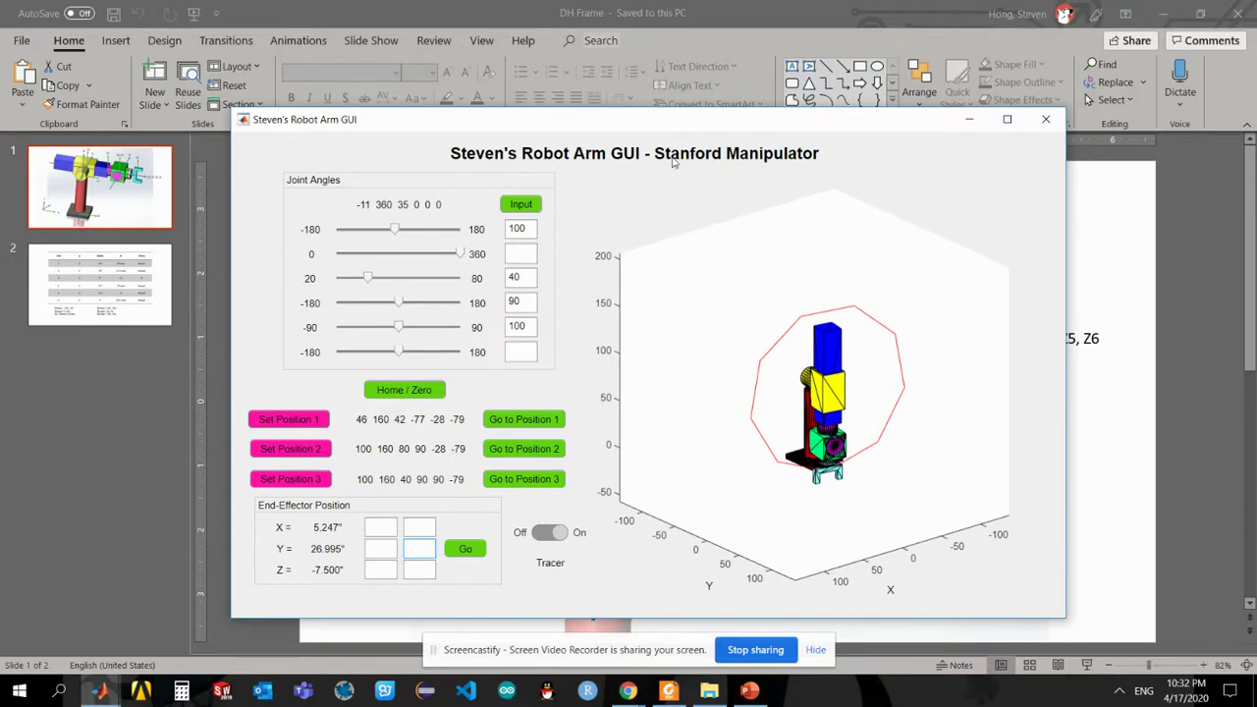
# In PowerPoint, review the slide 2 DH parameter table, then return to the DH frame diagram
pyautogui.click(548, 8)
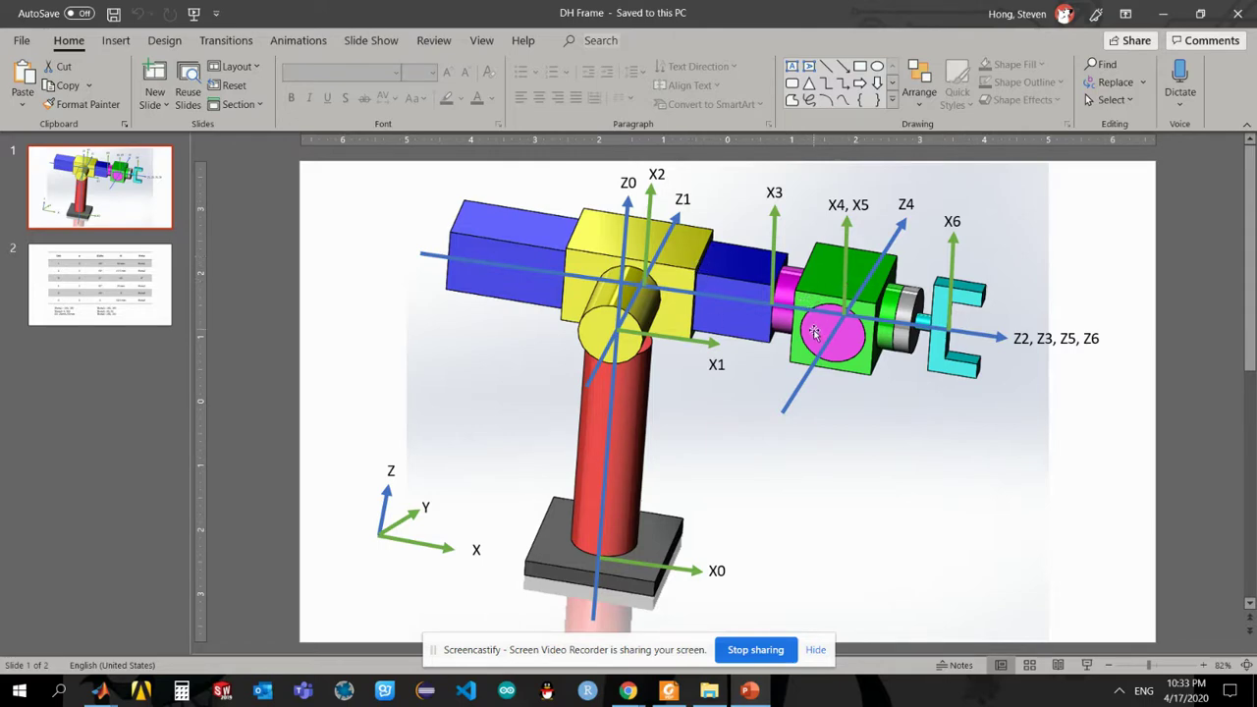
pyautogui.click(125, 294)
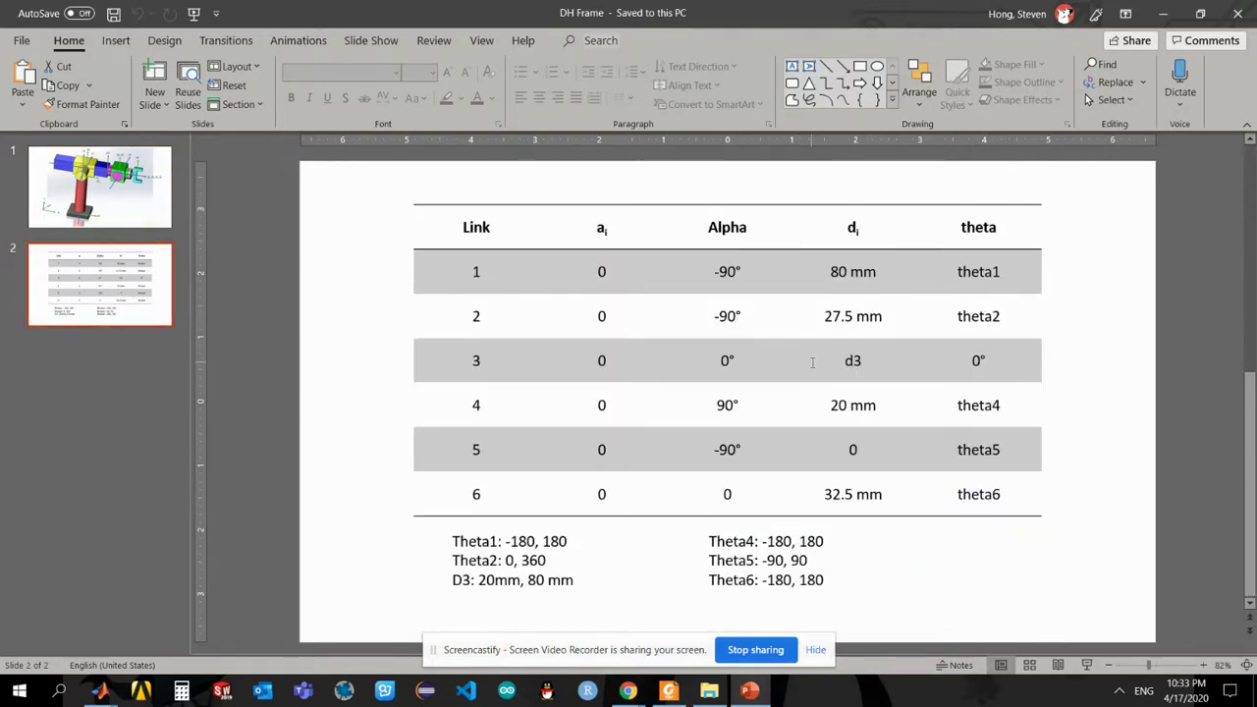
pyautogui.click(138, 208)
# Home the arm to 0 0 20 0 0 0, blank the joint 1, 3, 4 and 5 angle boxes, and turn Tracer off
pyautogui.hotkey('alt', 'Tab')
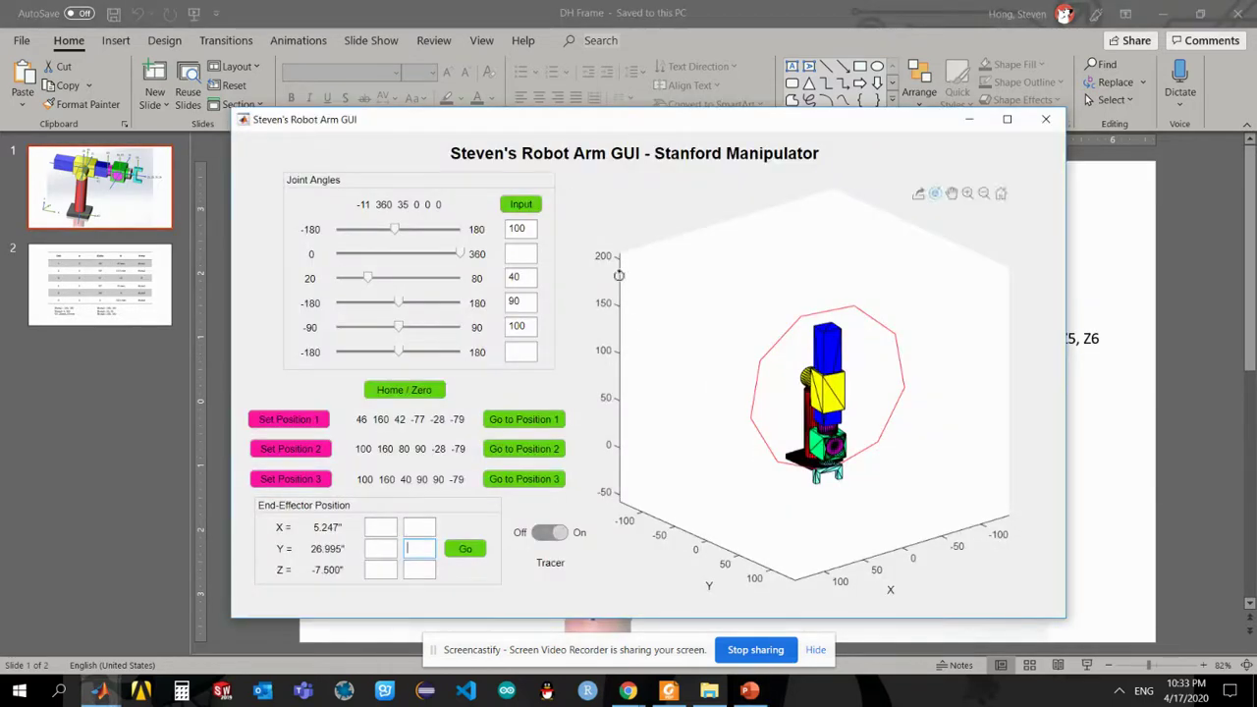
pyautogui.click(422, 389)
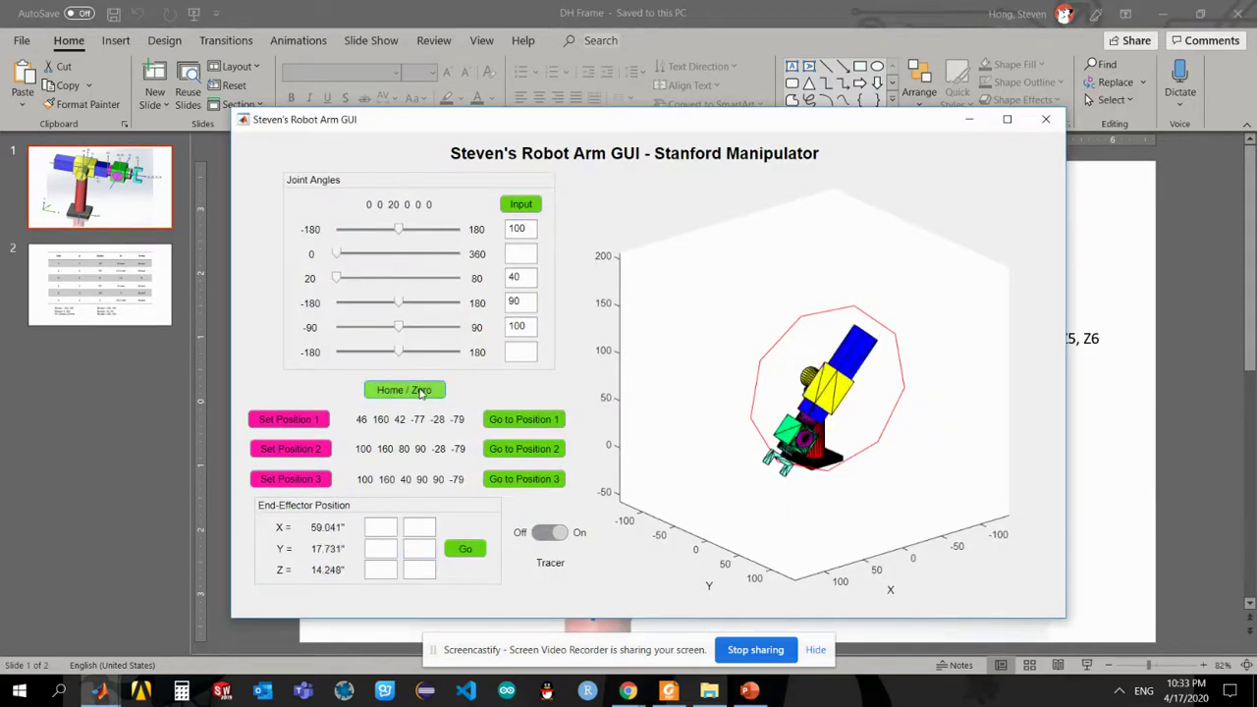
pyautogui.doubleClick(525, 228)
pyautogui.press('BackSpace')
pyautogui.doubleClick(520, 277)
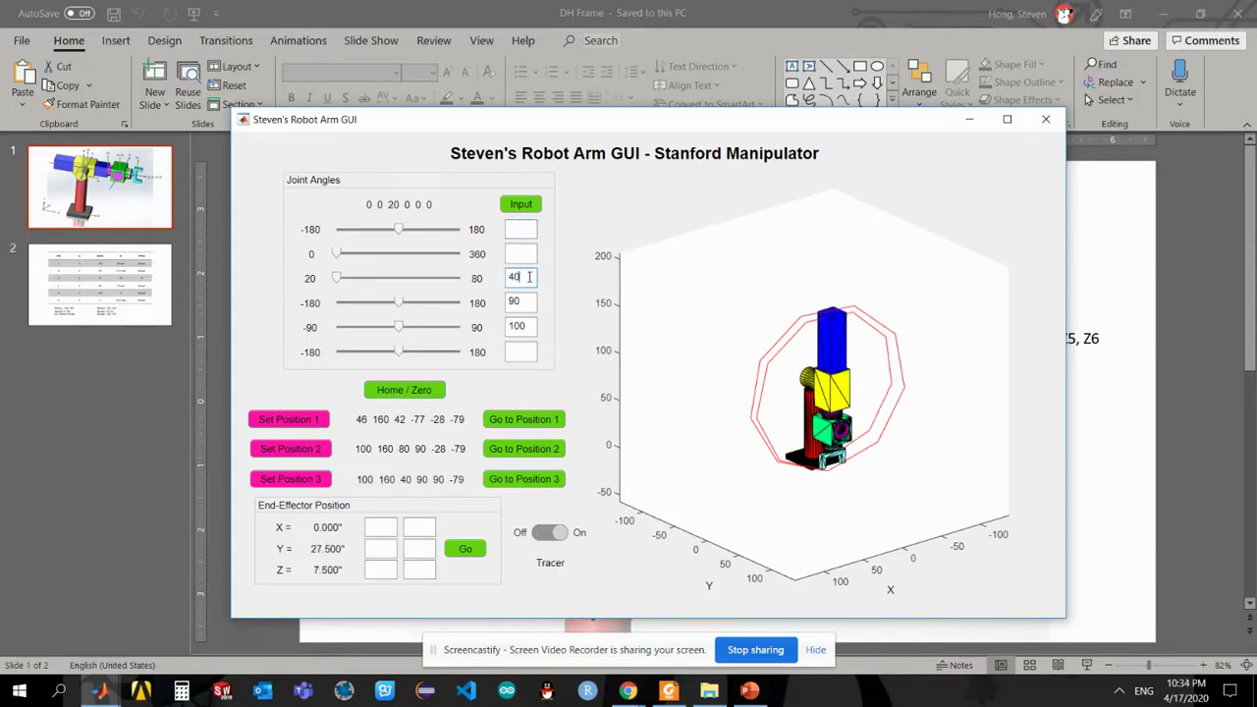
pyautogui.press('BackSpace')
pyautogui.doubleClick(520, 302)
pyautogui.press('BackSpace')
pyautogui.doubleClick(521, 326)
pyautogui.press('BackSpace')
pyautogui.click(555, 532)
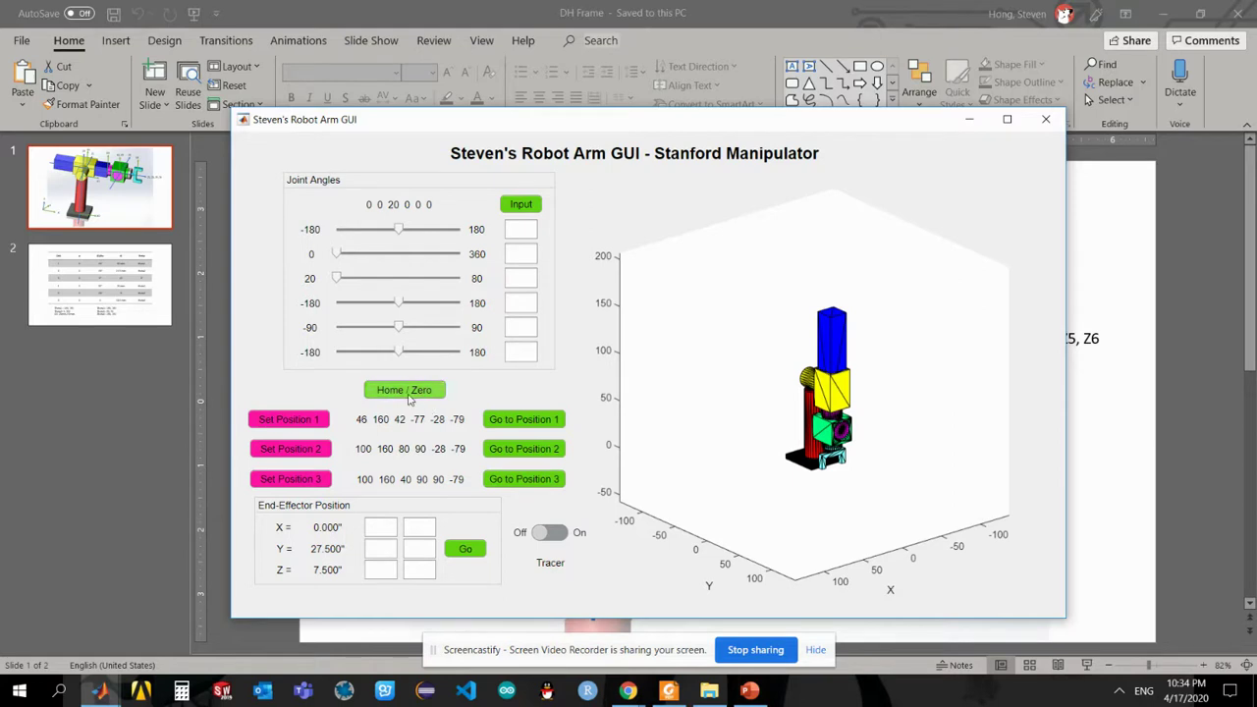
# Slide joints 1, 2 and 3 to 43, 204 and 40, and save the pose as Position 1
pyautogui.moveTo(401, 233)
pyautogui.mouseDown()
pyautogui.moveTo(424, 233)
pyautogui.moveTo(377, 233)
pyautogui.moveTo(414, 234)
pyautogui.mouseUp()
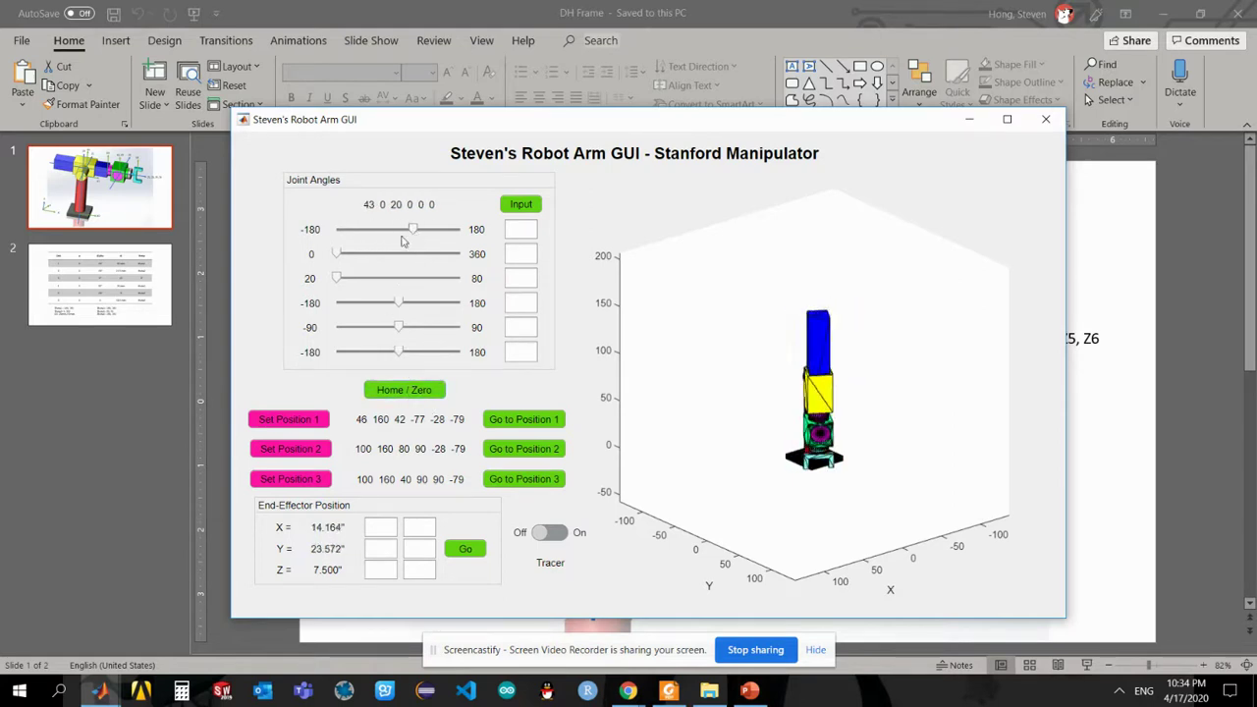
pyautogui.moveTo(337, 254); pyautogui.dragTo(391, 361)
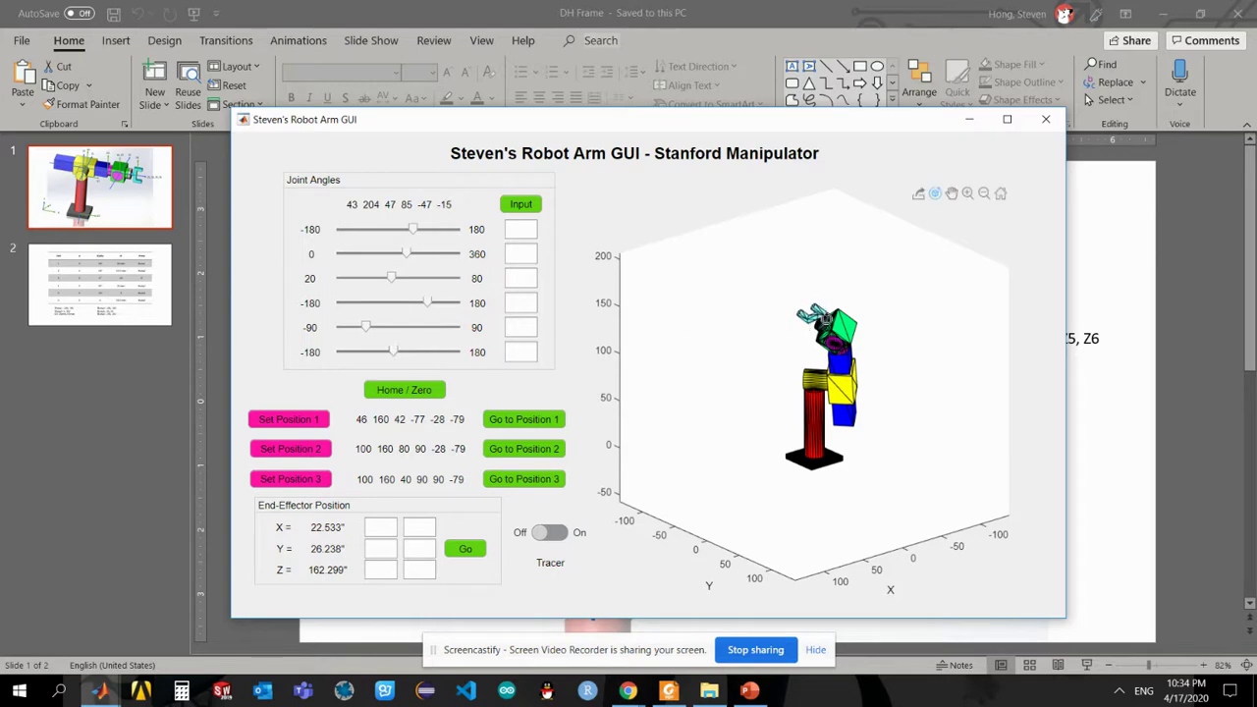
pyautogui.moveTo(391, 279); pyautogui.dragTo(376, 279)
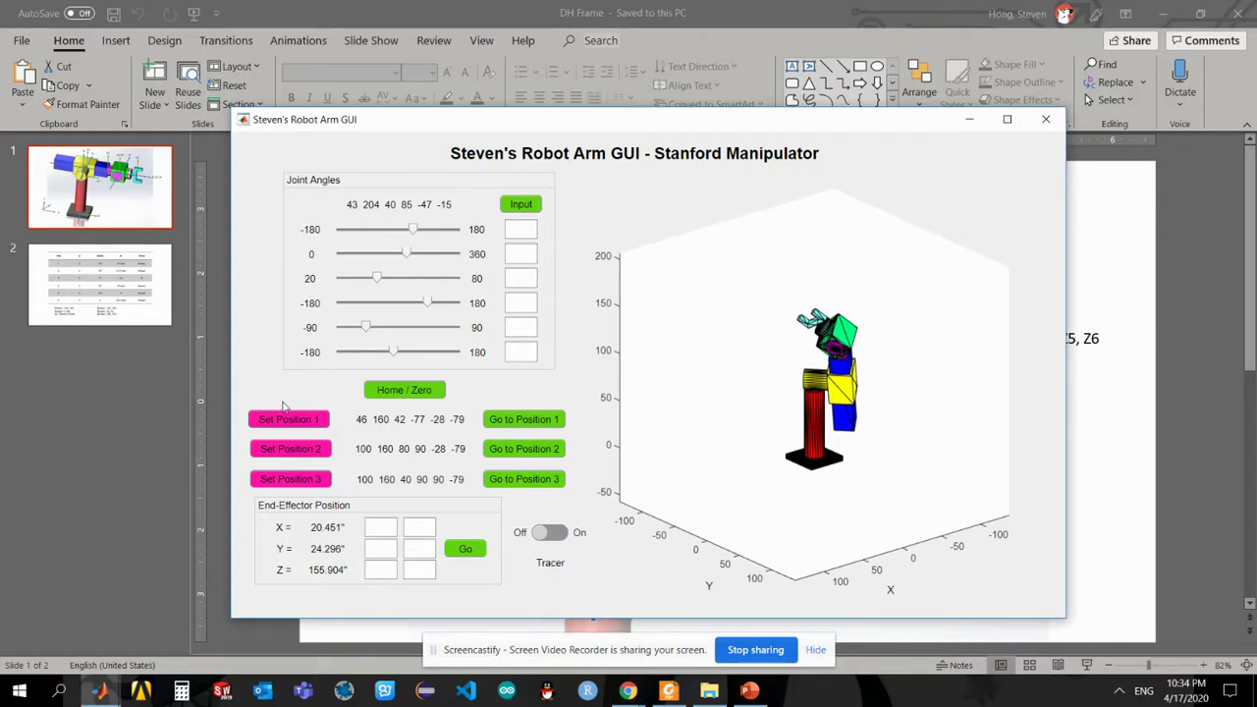
pyautogui.click(299, 420)
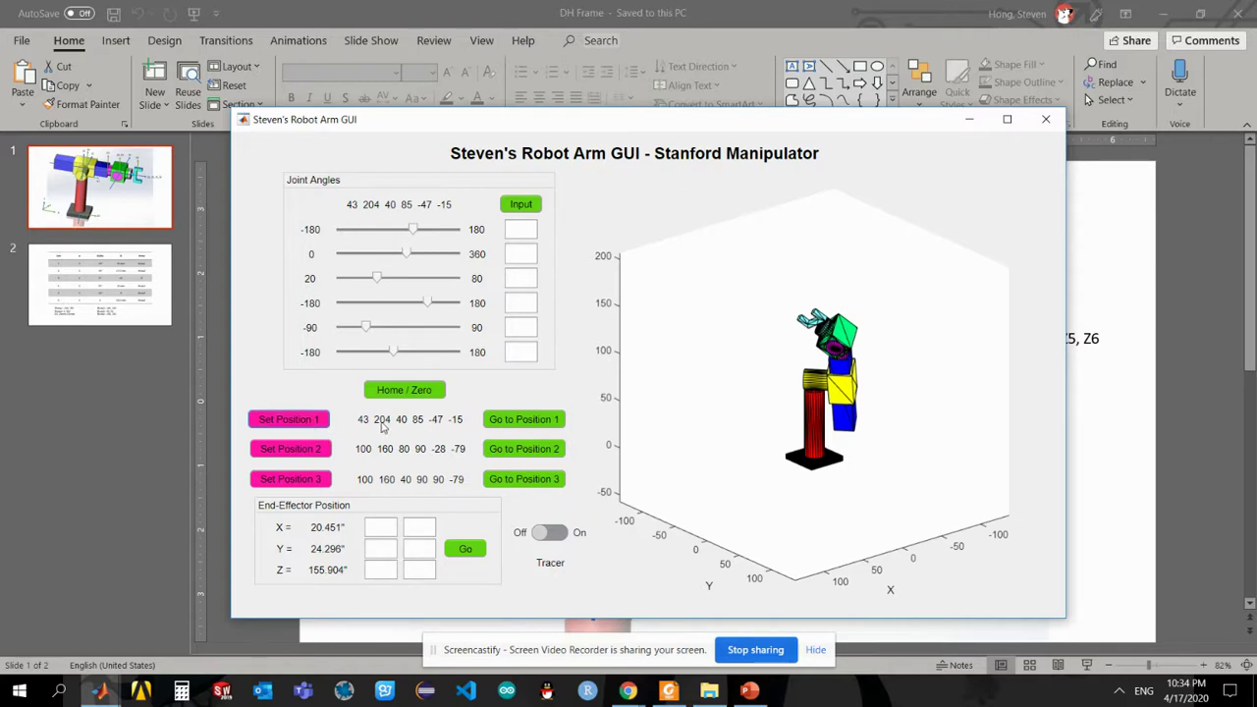
# Enter -100 for joint 1 and 100 for joint 3, which stops at its 80 limit
pyautogui.click(522, 279)
pyautogui.press('Tab')
pyautogui.press('Tab')
pyautogui.press('Tab')
pyautogui.press('Tab')
pyautogui.click(520, 205)
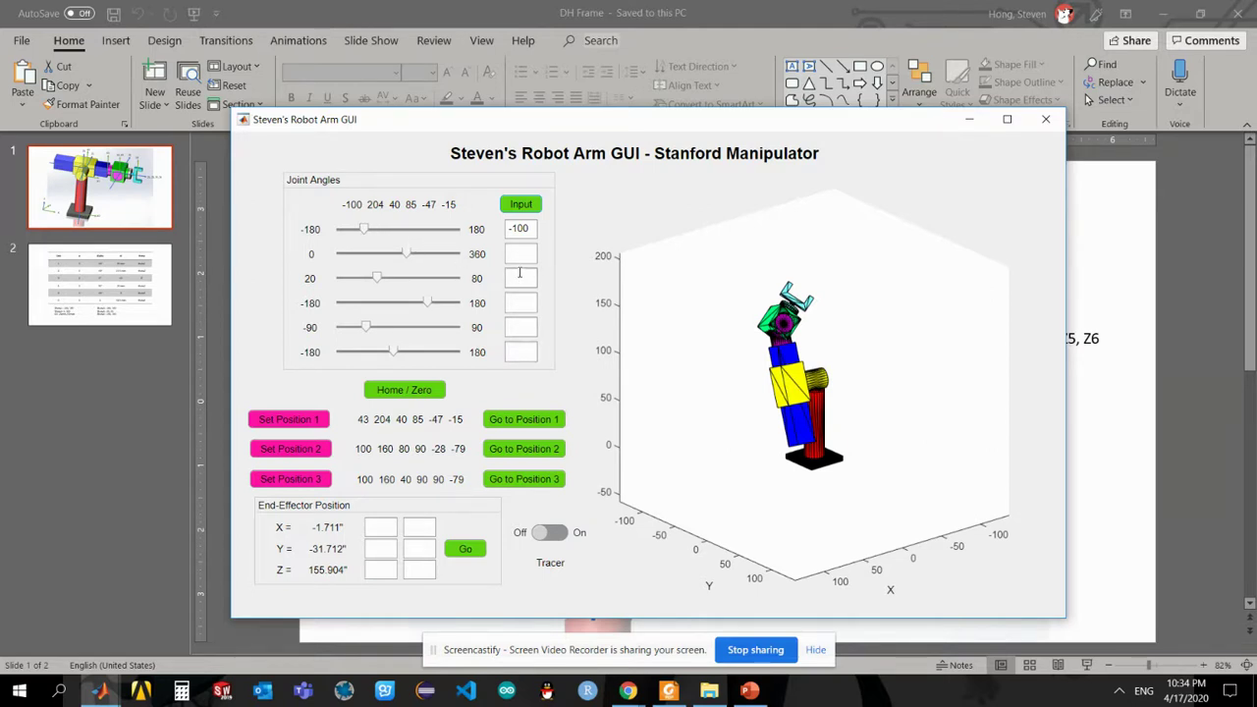
pyautogui.press('Tab')
pyautogui.press('Tab')
pyautogui.press('Tab')
pyautogui.click(520, 209)
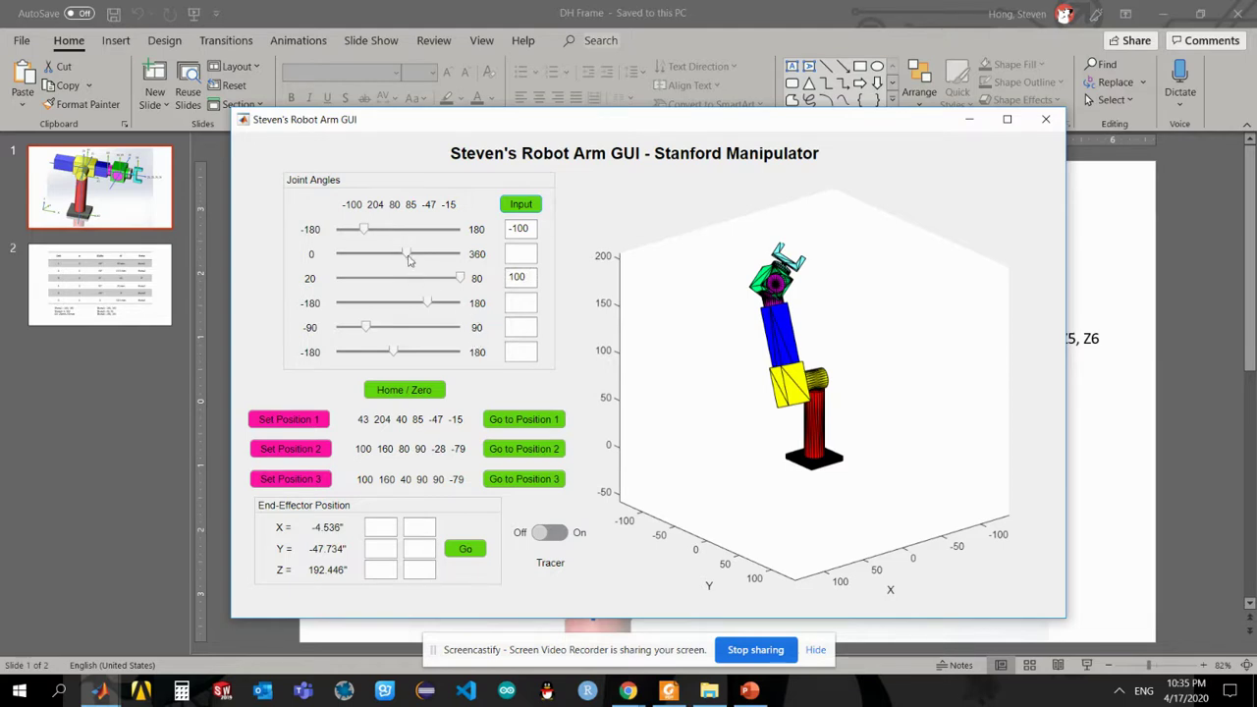
pyautogui.moveTo(407, 254); pyautogui.dragTo(413, 253)
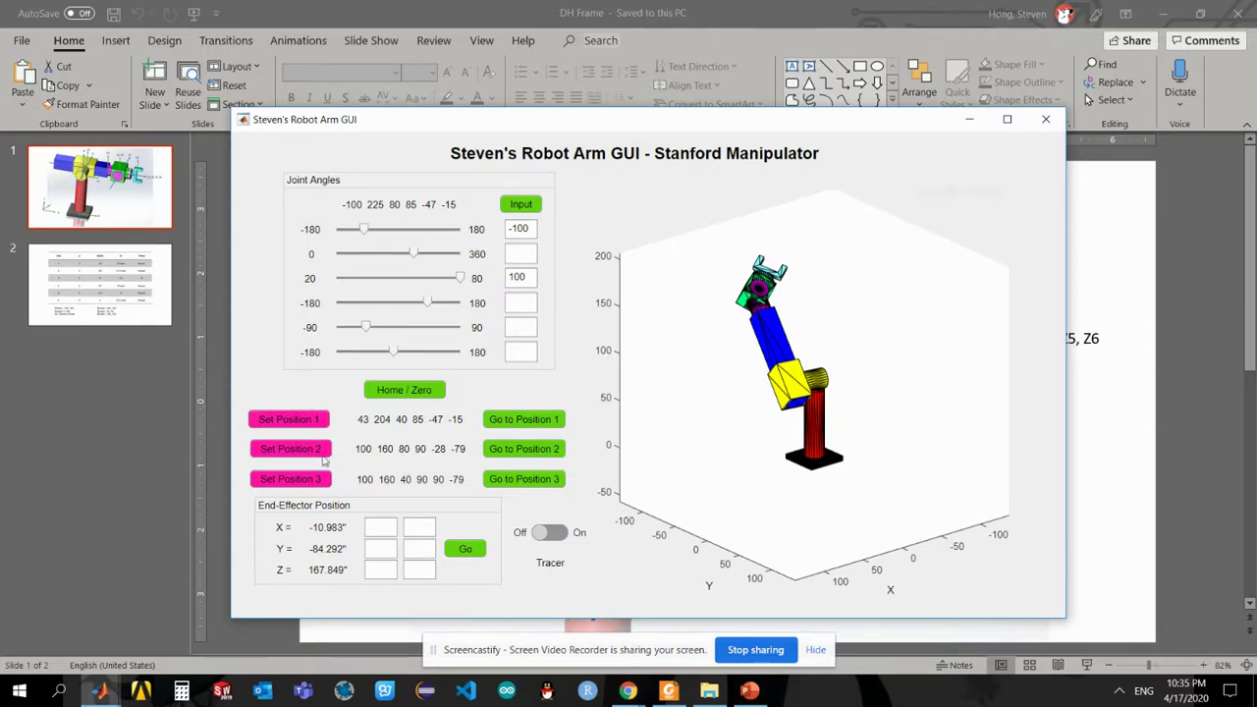
pyautogui.click(300, 456)
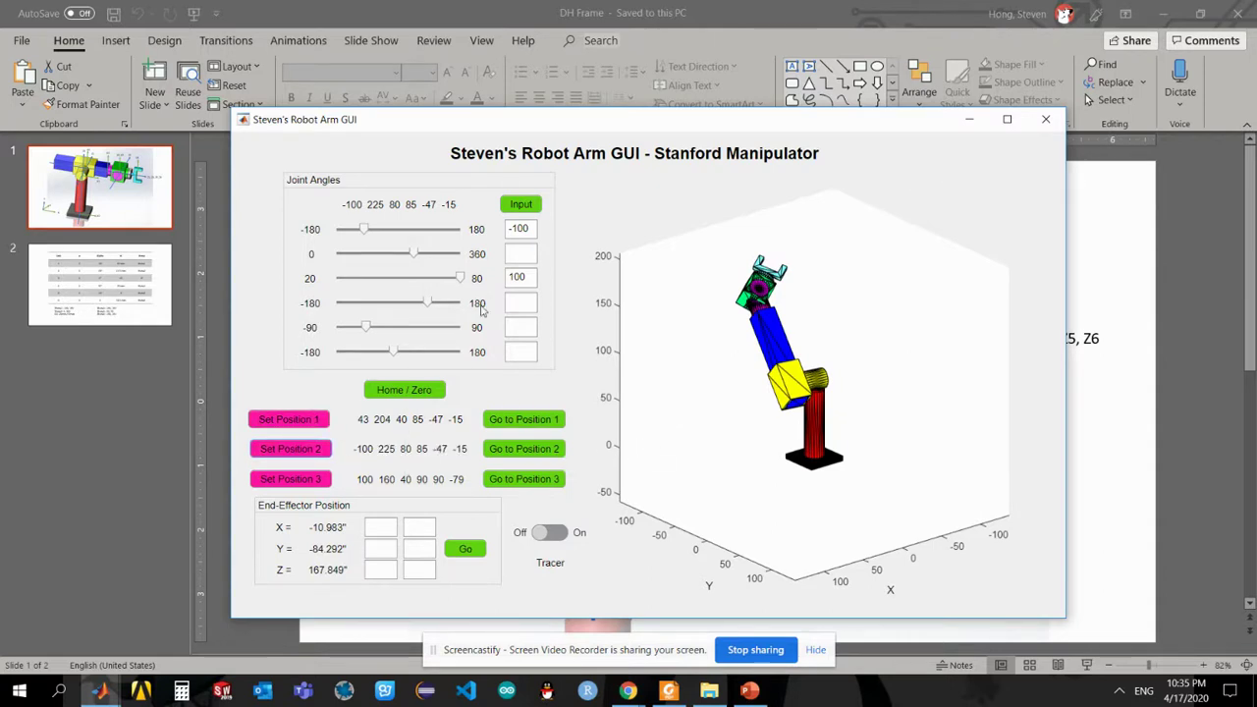
pyautogui.moveTo(459, 278); pyautogui.dragTo(419, 352)
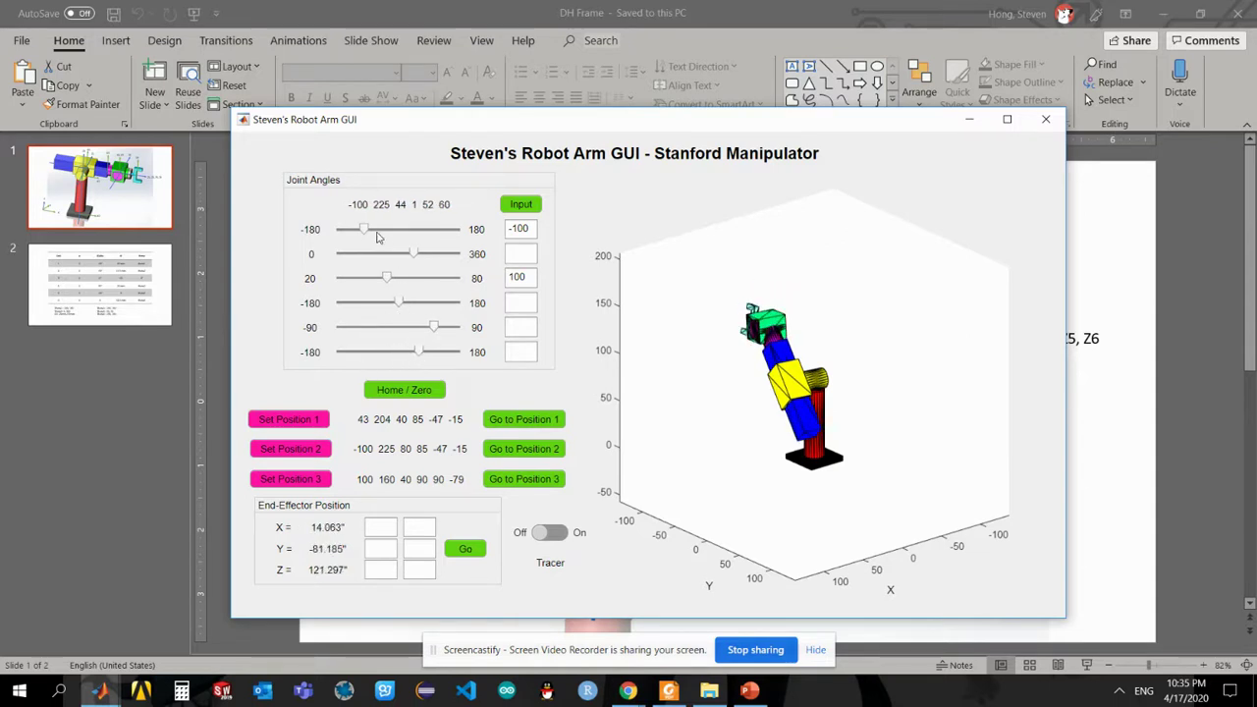
pyautogui.moveTo(366, 230); pyautogui.dragTo(382, 254)
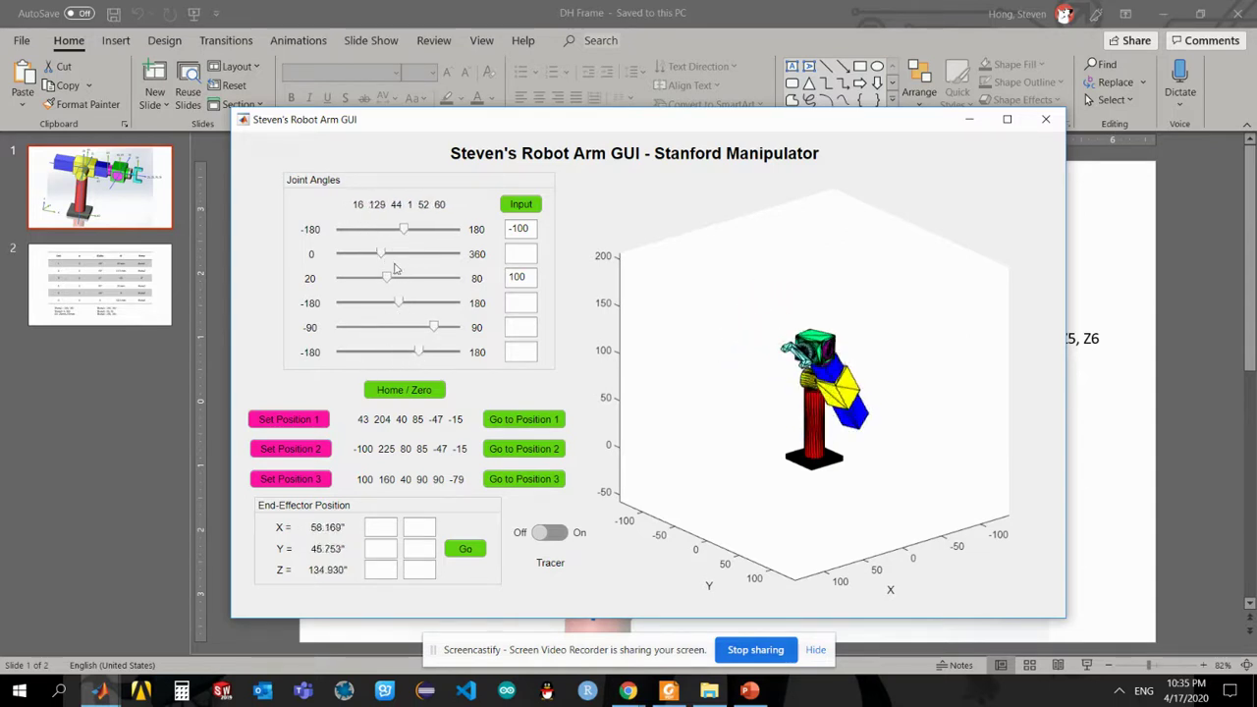
pyautogui.click(290, 478)
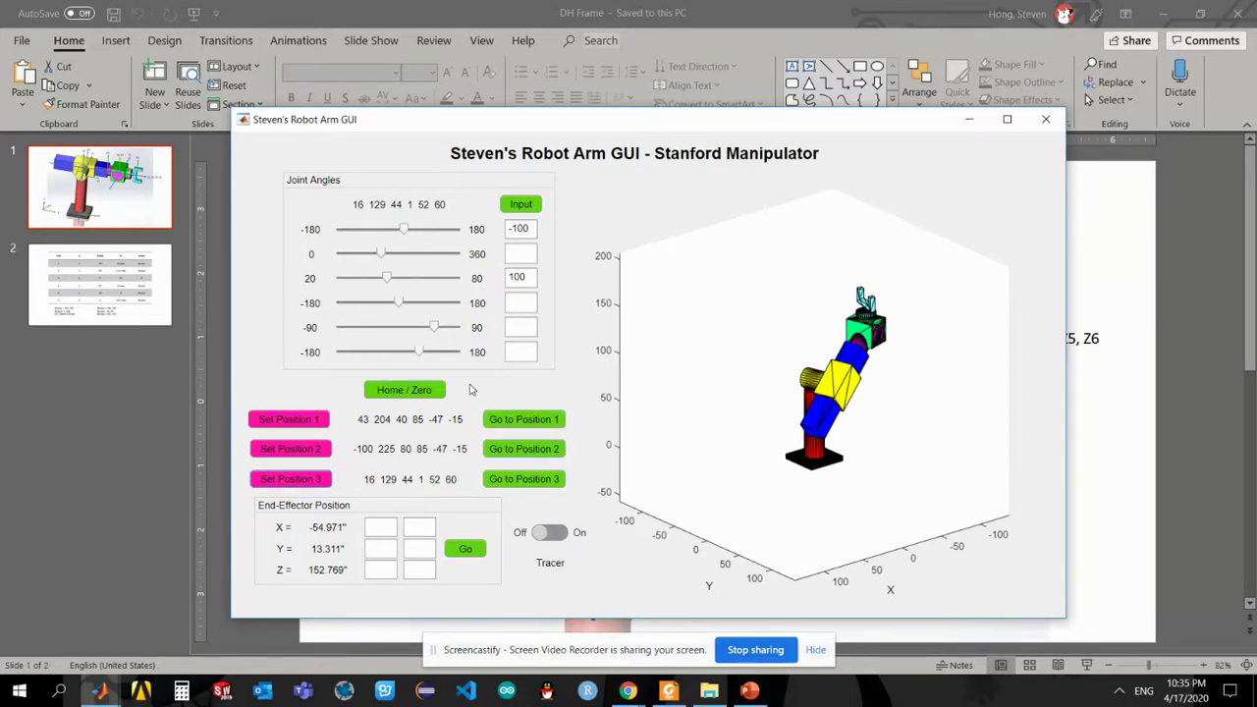
# Send the arm Home, then through stored Positions 1, 2 and 3 in turn
pyautogui.click(428, 392)
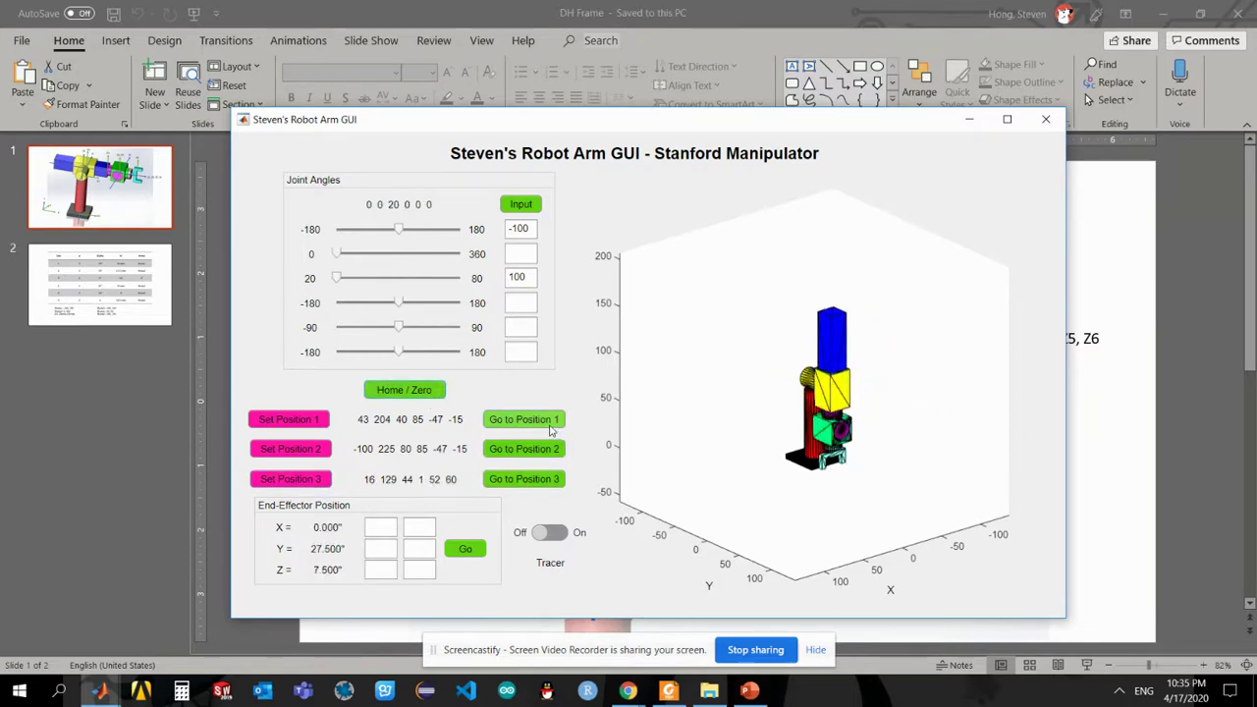
pyautogui.click(553, 430)
pyautogui.click(543, 448)
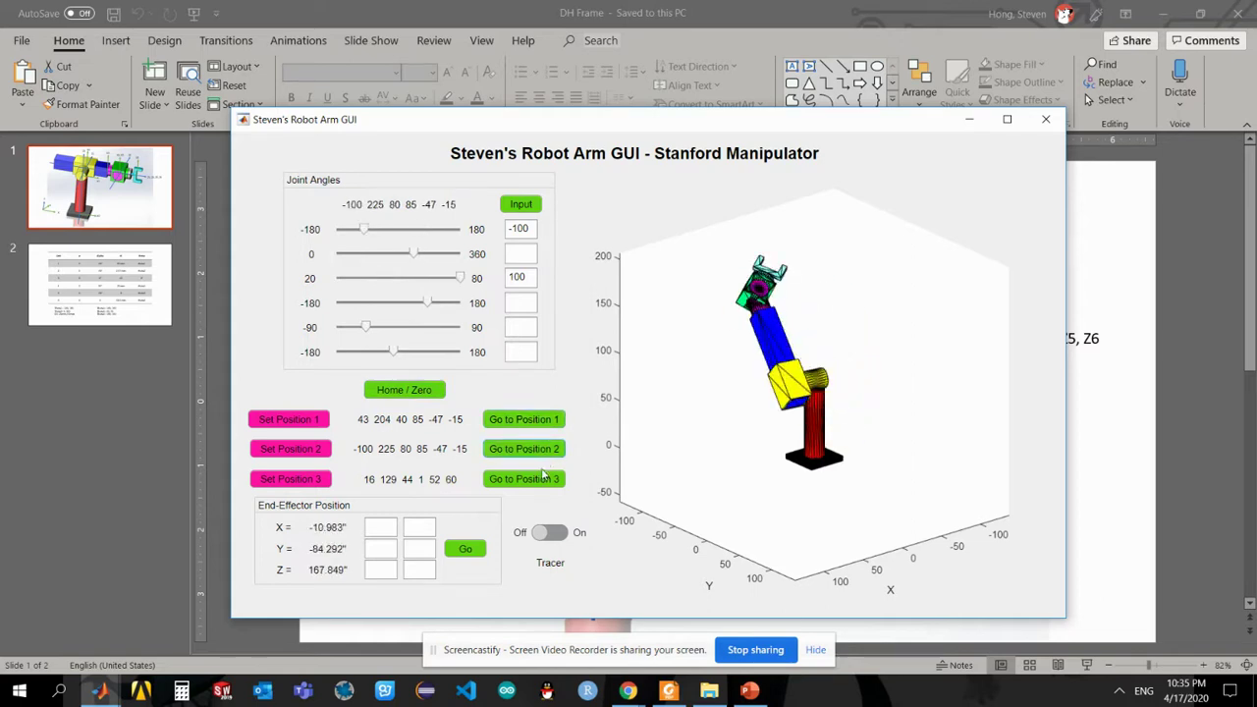
pyautogui.click(545, 478)
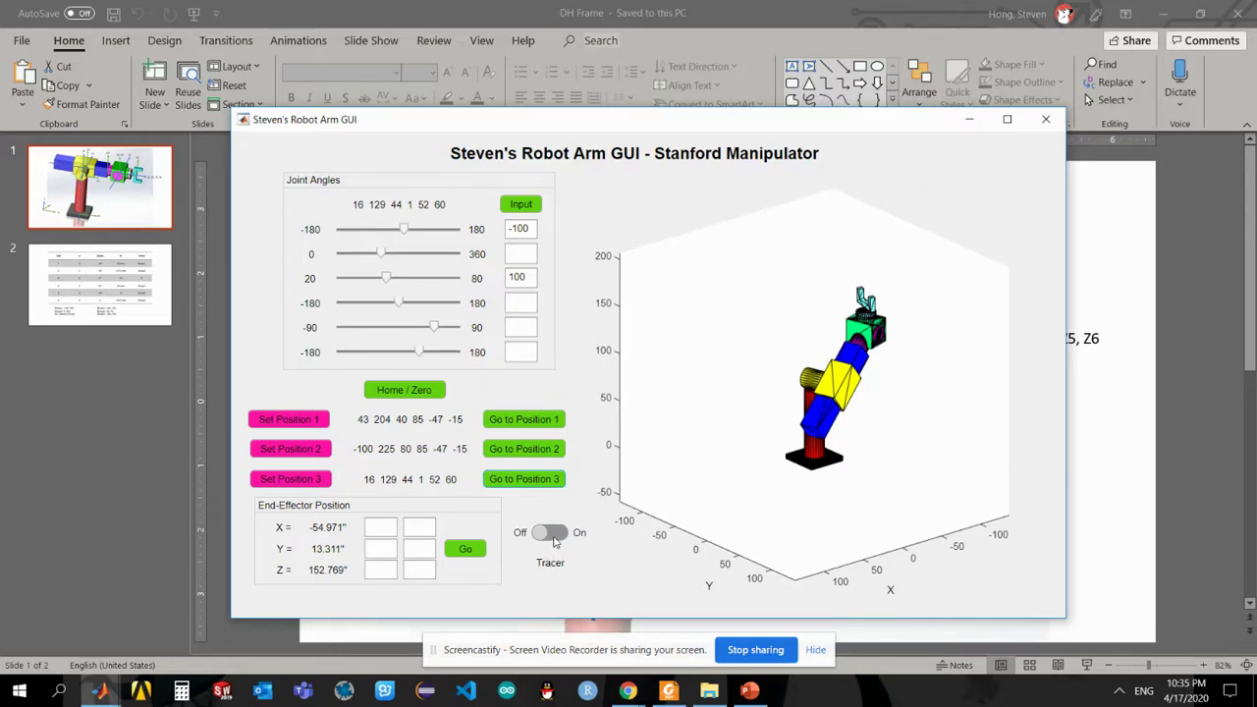
# Trace the red path from Position 3 to 1 to 2, rotate to view it, then clear it
pyautogui.click(554, 536)
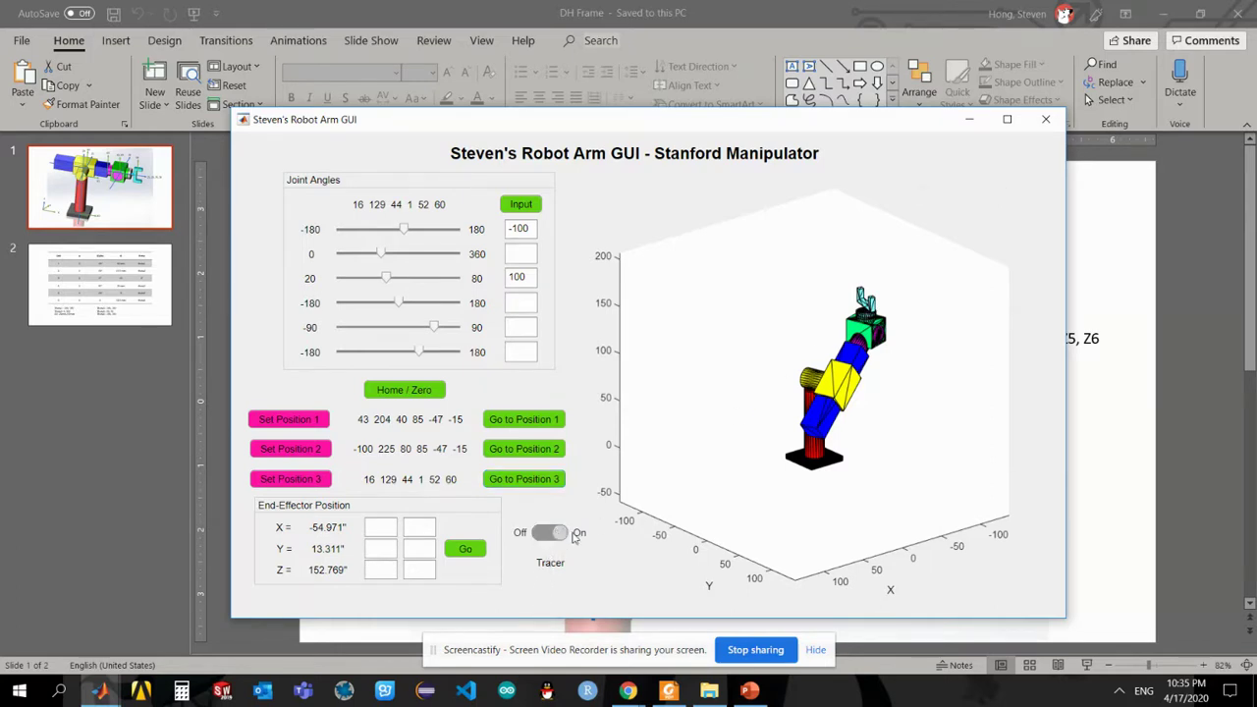
pyautogui.click(535, 419)
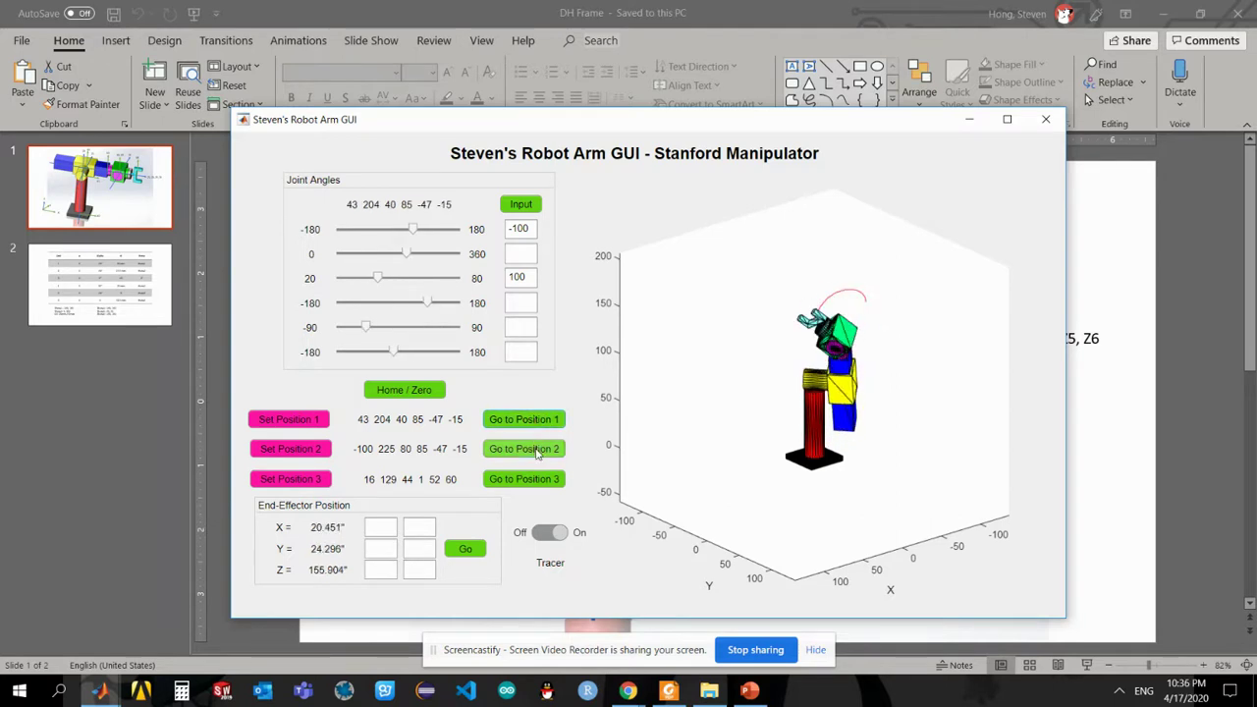
pyautogui.click(536, 450)
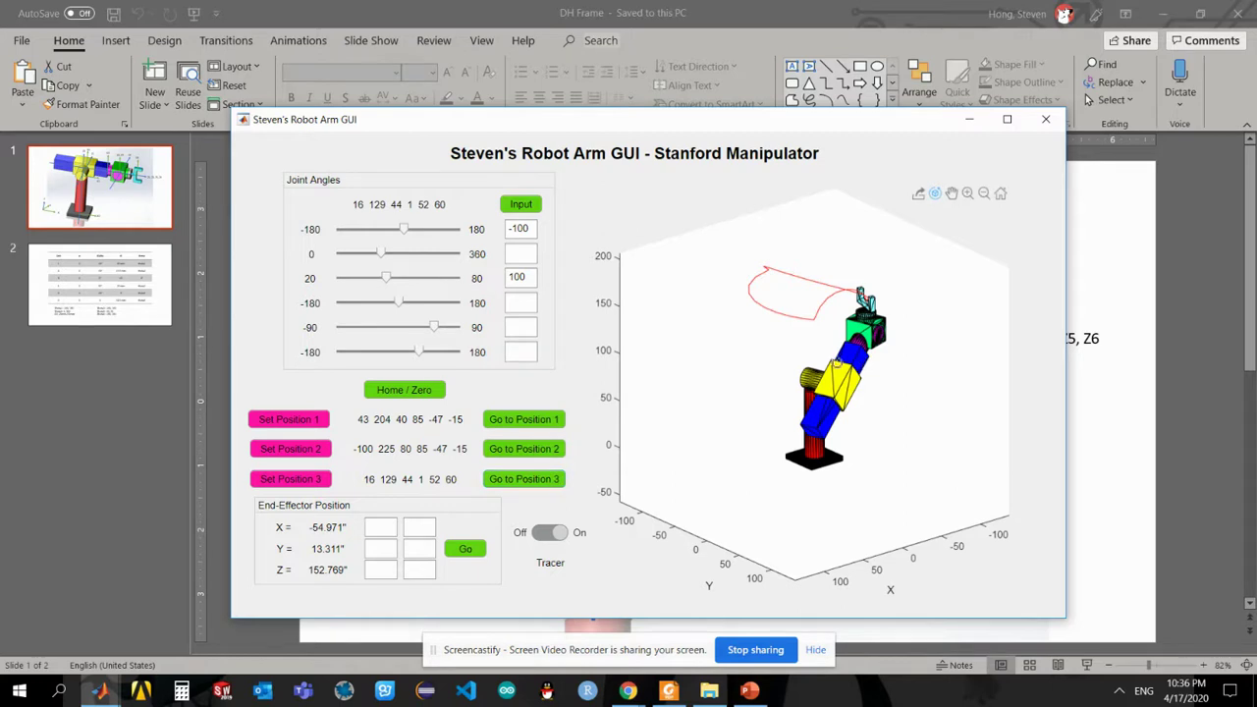
pyautogui.moveTo(864, 376); pyautogui.dragTo(766, 343)
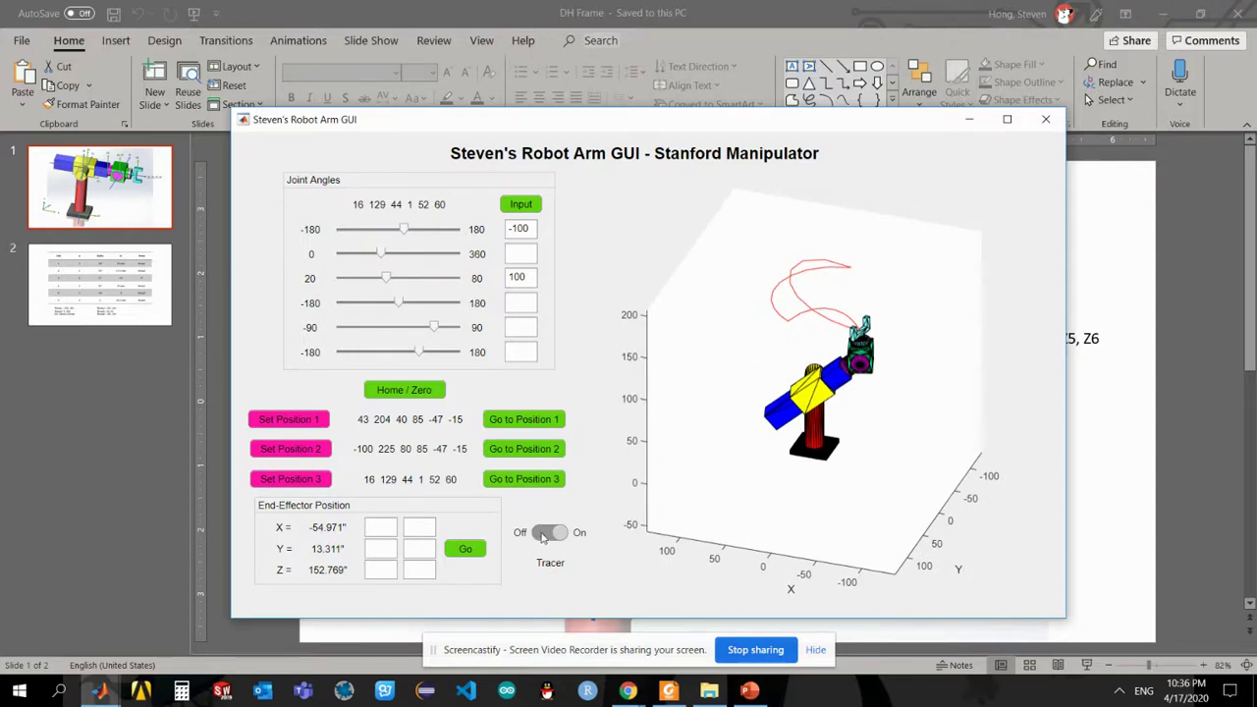
pyautogui.click(543, 535)
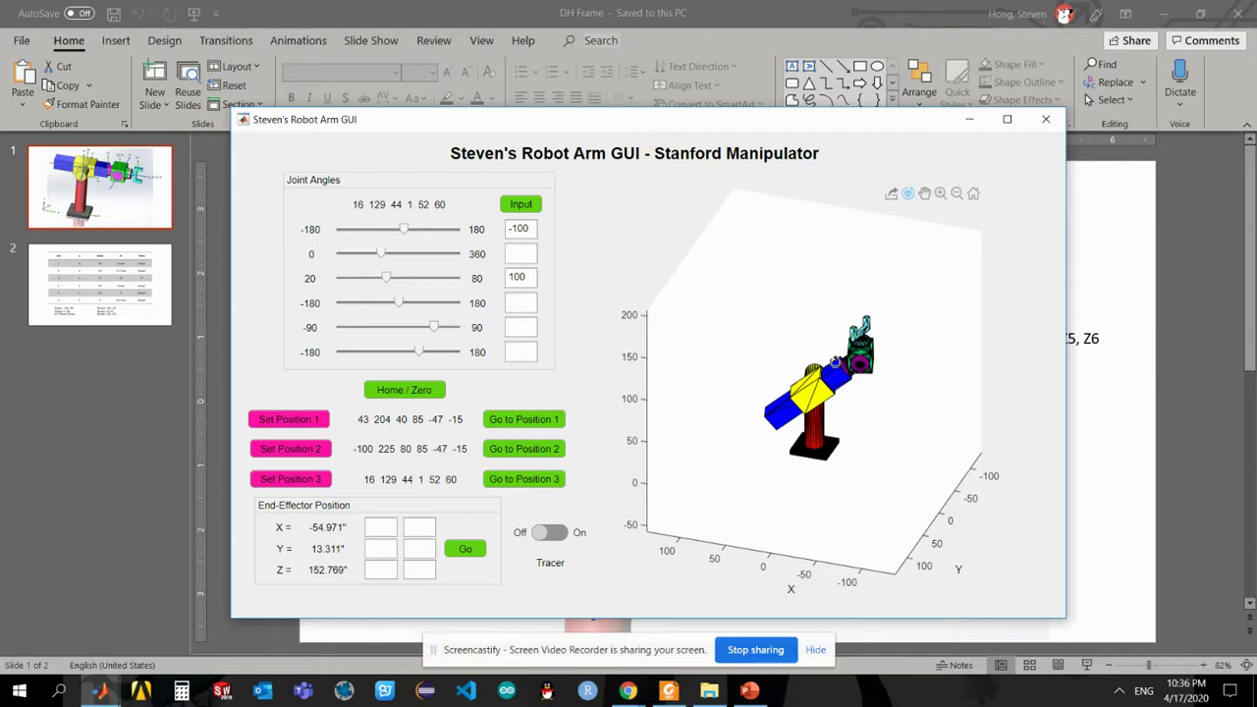
# With tracing on, sweep joint 2 down to 17, inspect the circle from rotated angles, then clear it
pyautogui.moveTo(875, 347); pyautogui.dragTo(779, 411)
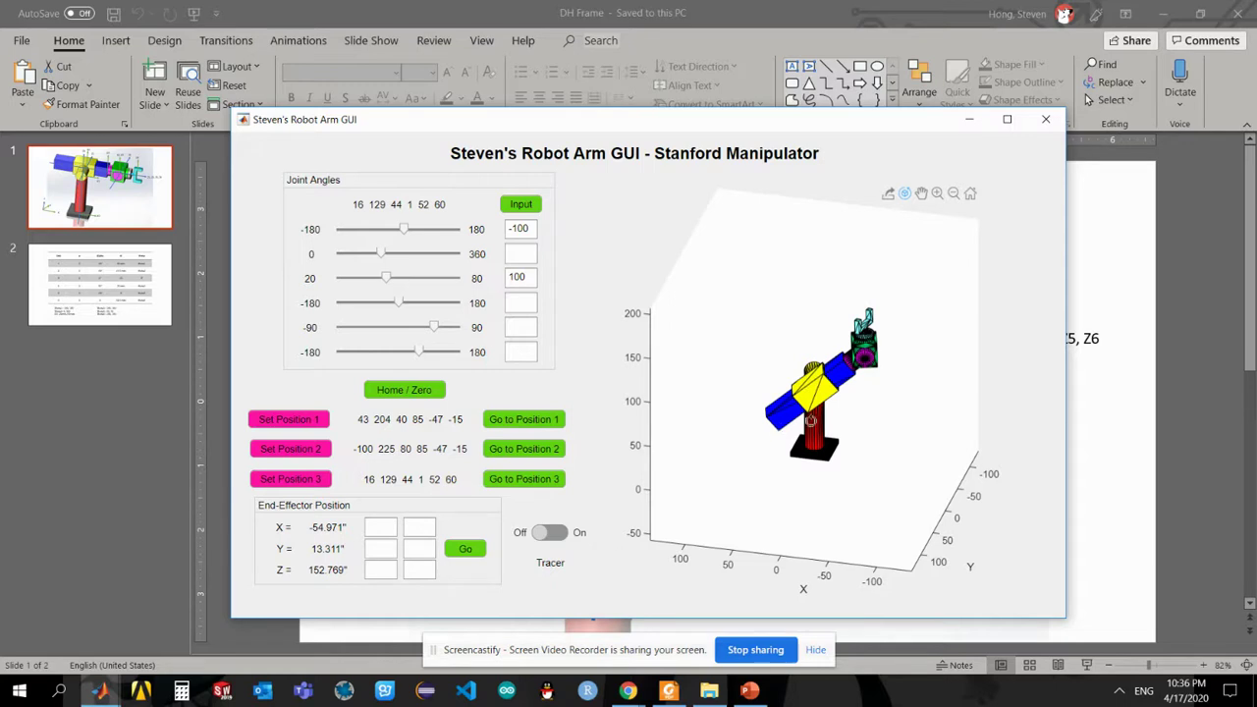
pyautogui.click(561, 533)
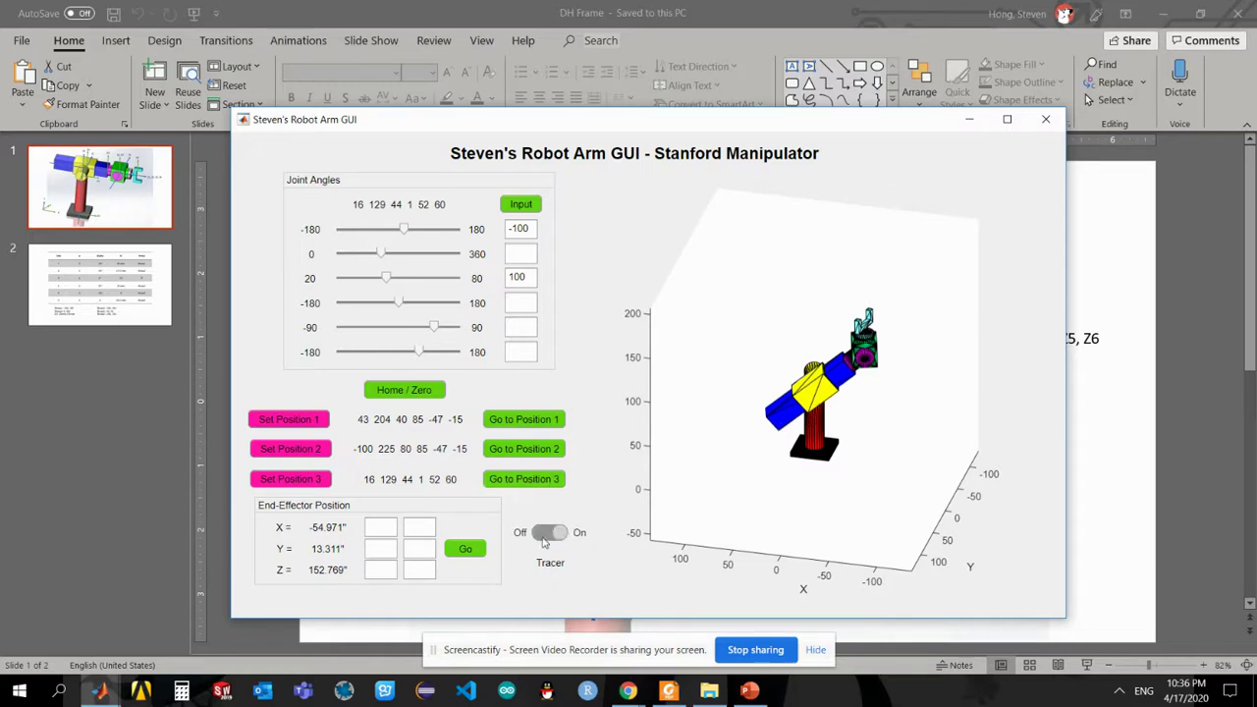
pyautogui.moveTo(383, 255)
pyautogui.mouseDown()
pyautogui.moveTo(475, 260)
pyautogui.moveTo(343, 257)
pyautogui.mouseUp()
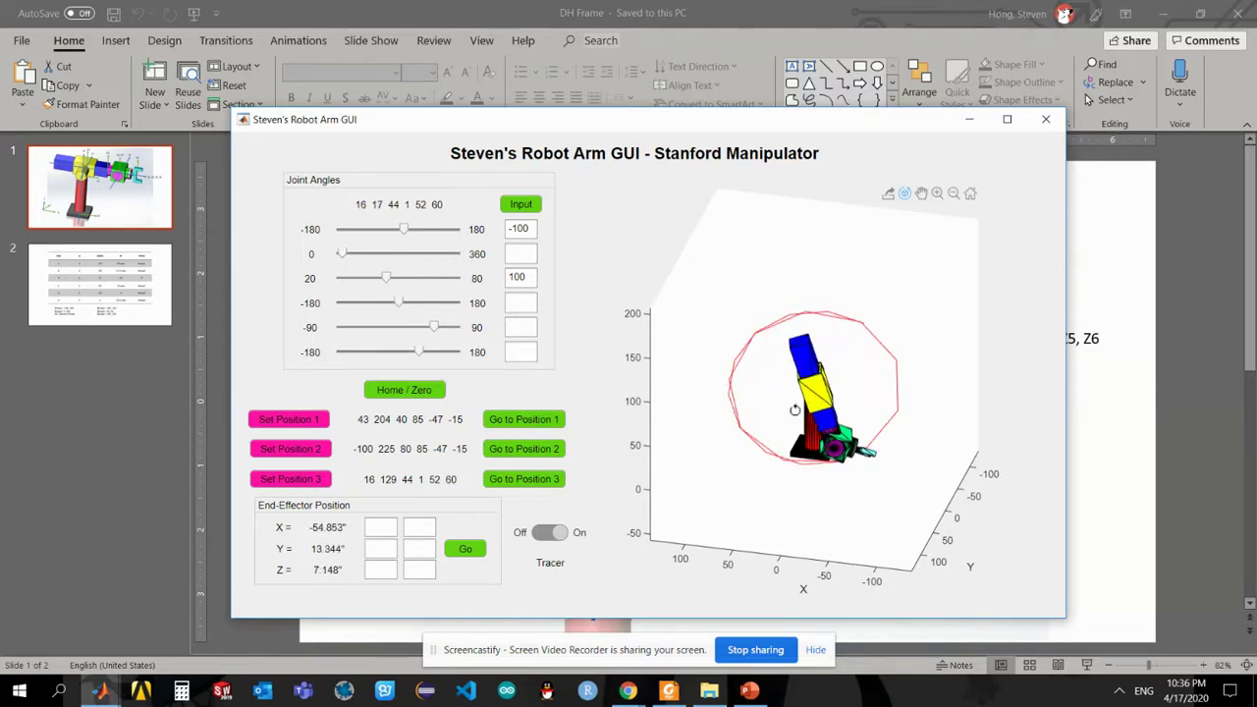
pyautogui.moveTo(831, 433); pyautogui.dragTo(822, 316)
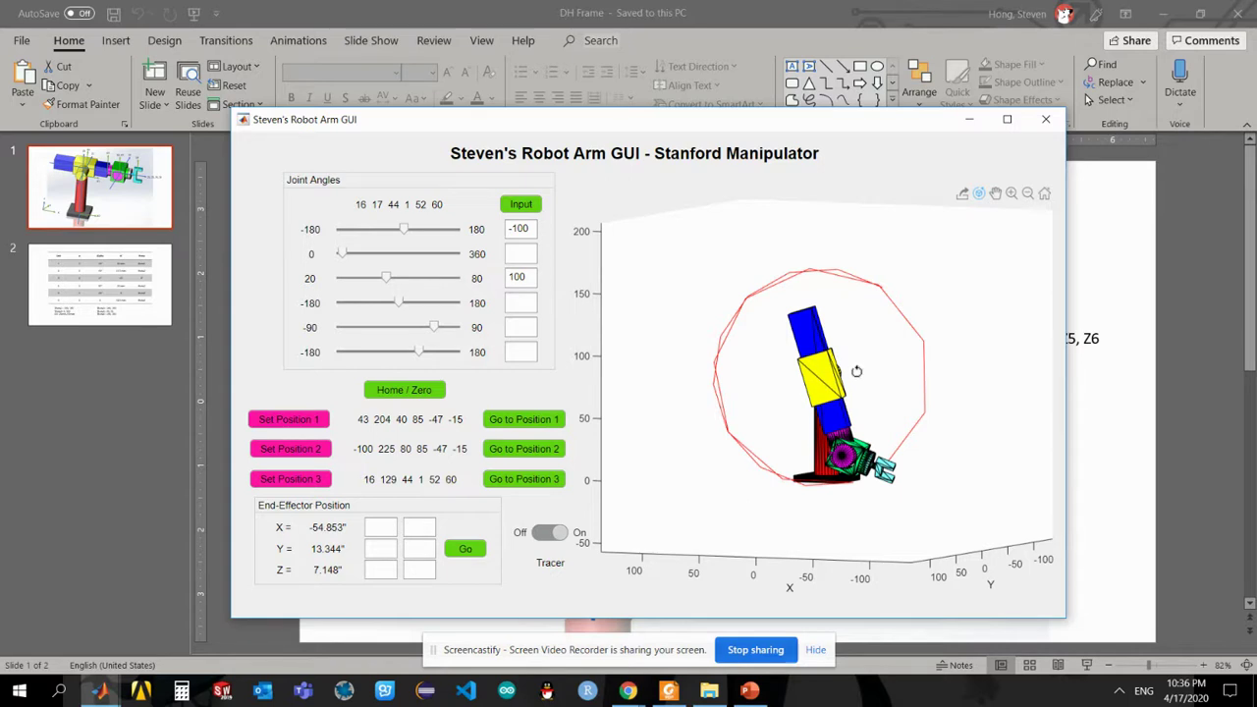
pyautogui.moveTo(817, 415)
pyautogui.mouseDown()
pyautogui.moveTo(792, 413)
pyautogui.moveTo(837, 413)
pyautogui.mouseUp()
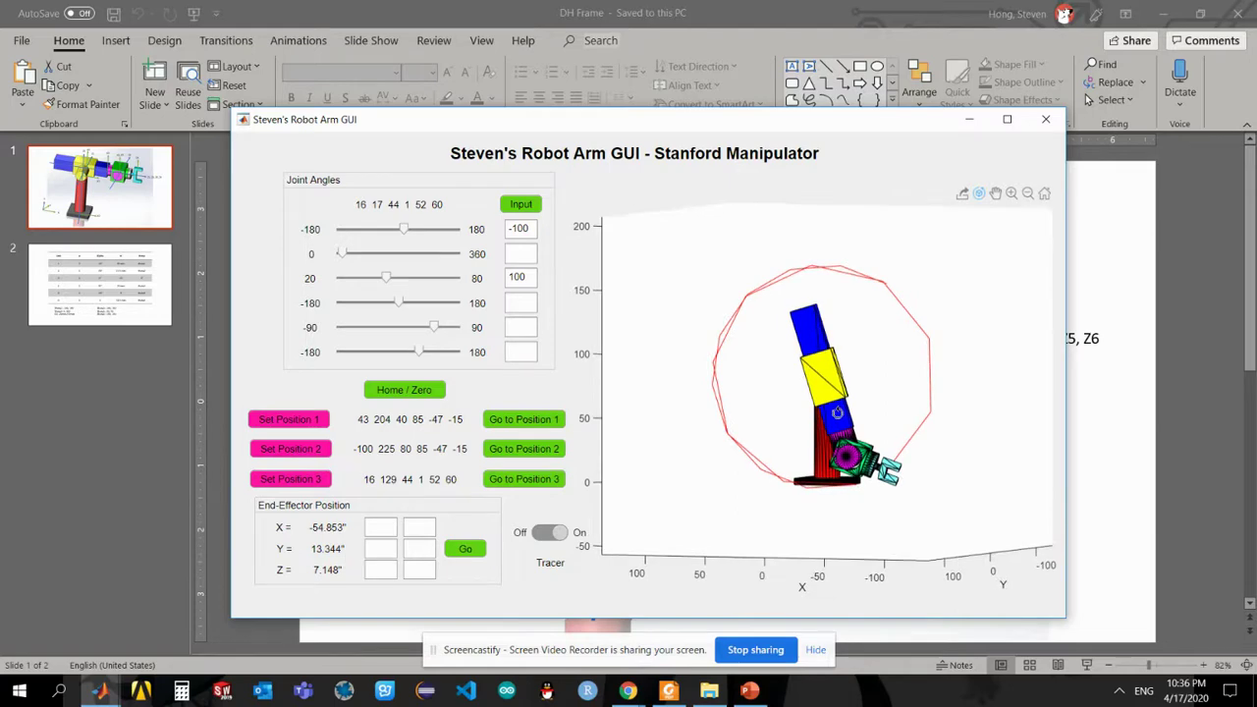
pyautogui.click(553, 535)
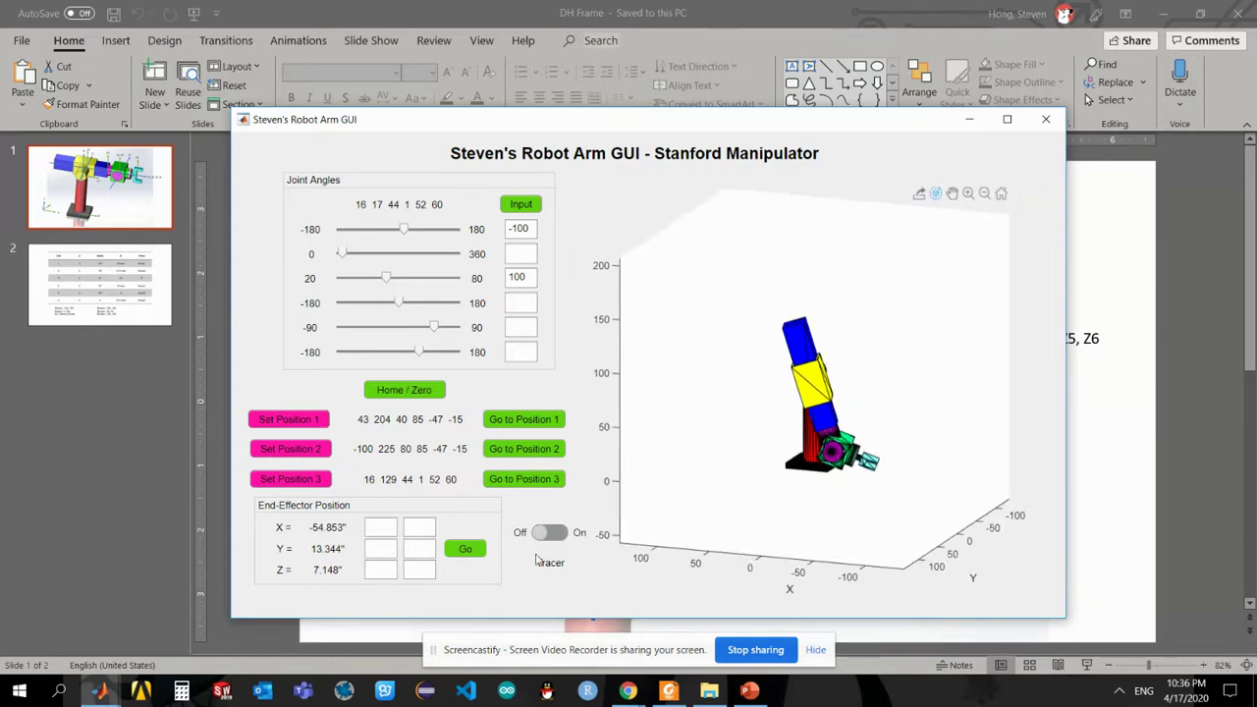
# Select the empty End-Effector X and Z fields and rotate the plot to a near-frontal view
pyautogui.click(391, 528)
pyautogui.click(411, 530)
pyautogui.click(381, 566)
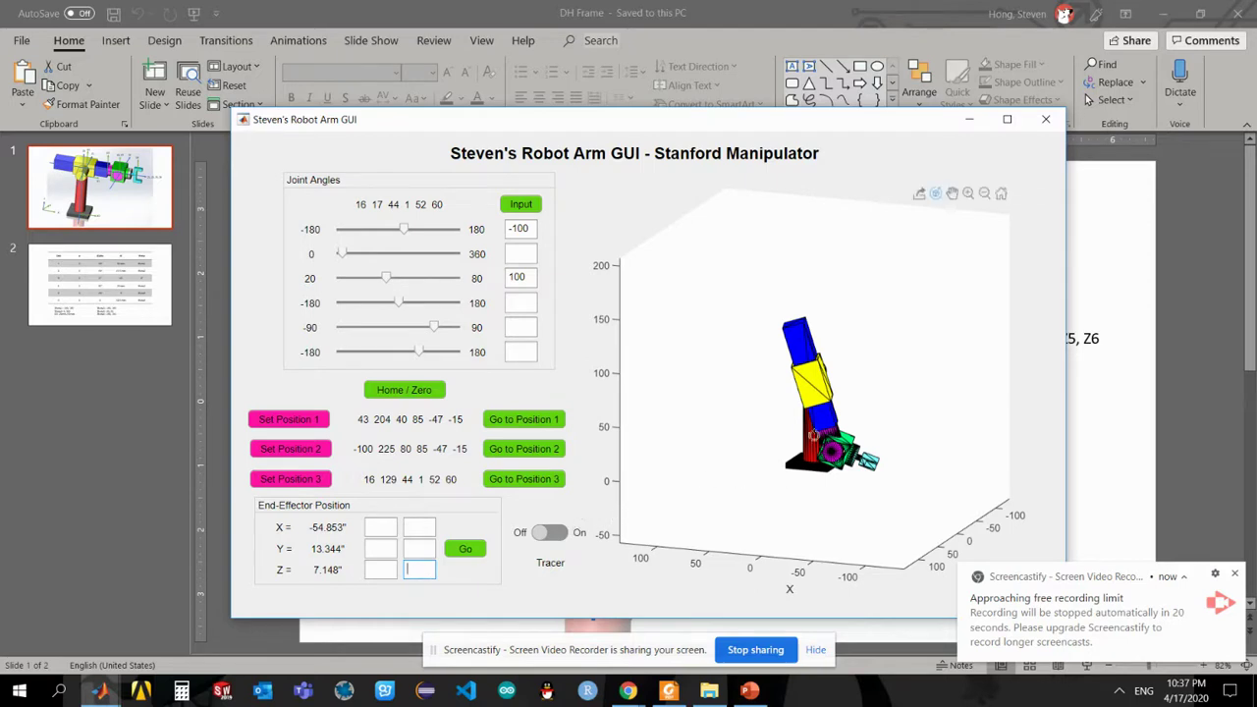
pyautogui.moveTo(861, 414); pyautogui.dragTo(850, 379)
pyautogui.click(420, 527)
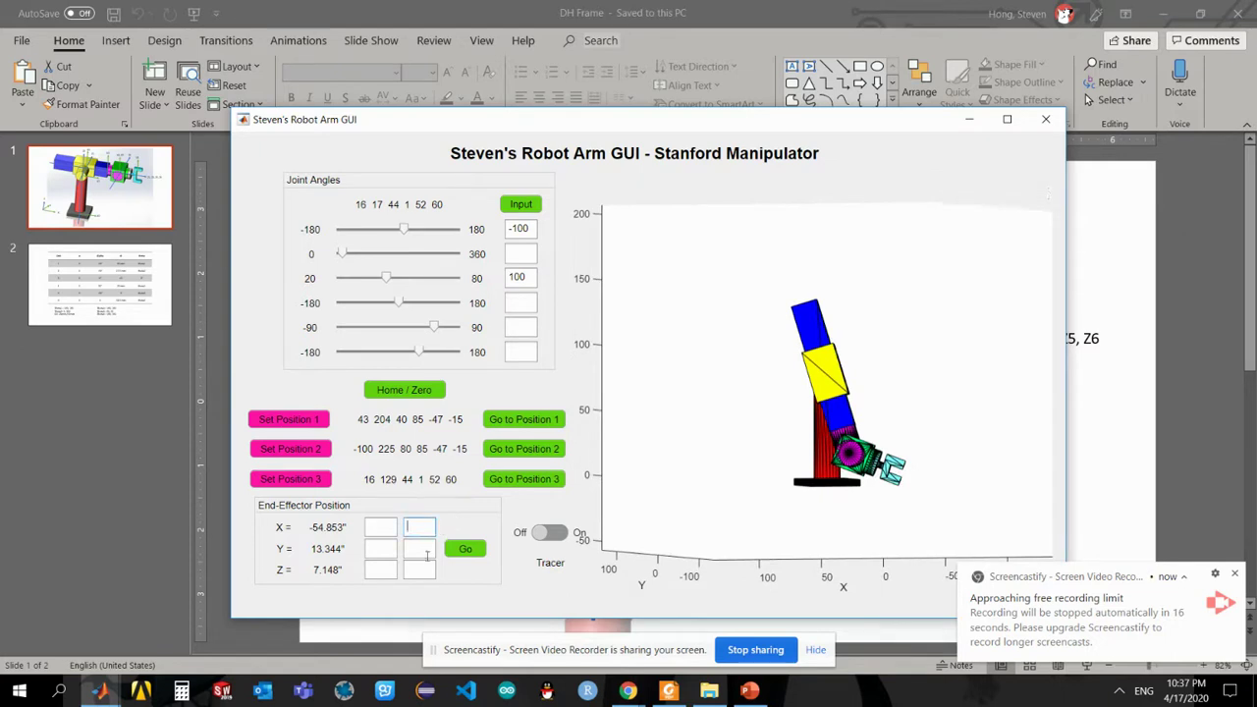